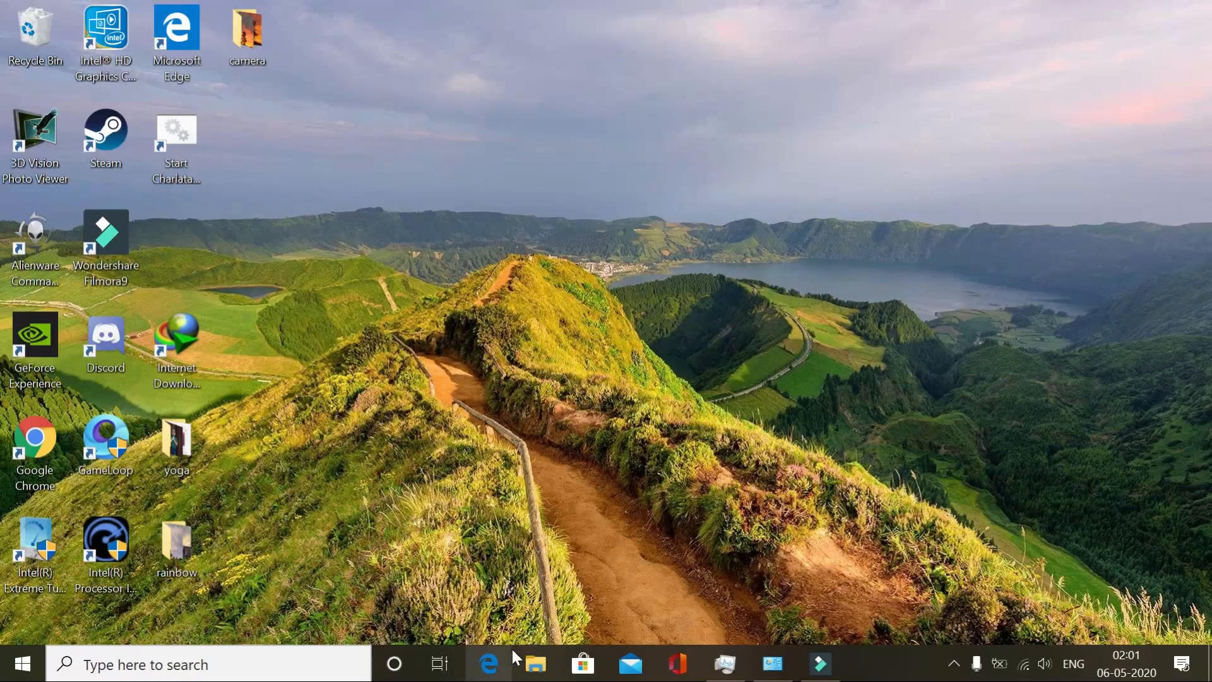
{"action": "left_click", "coordinate": [489, 661]}
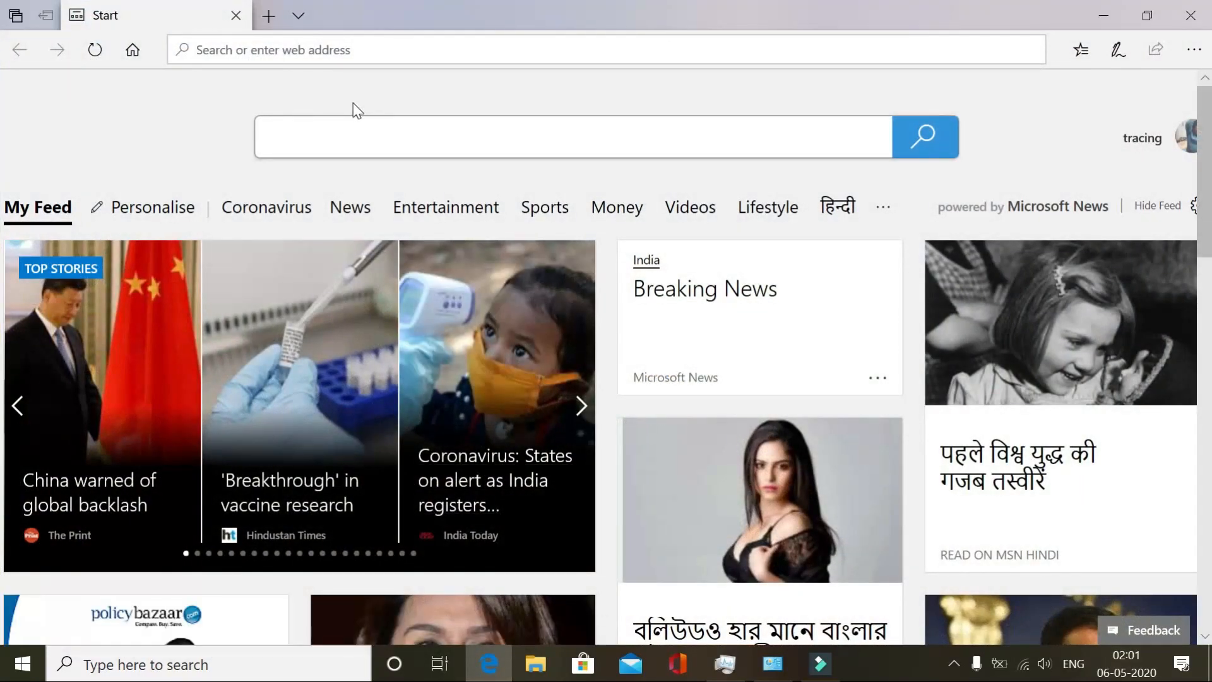
{"action": "type", "text": "www.jet"}
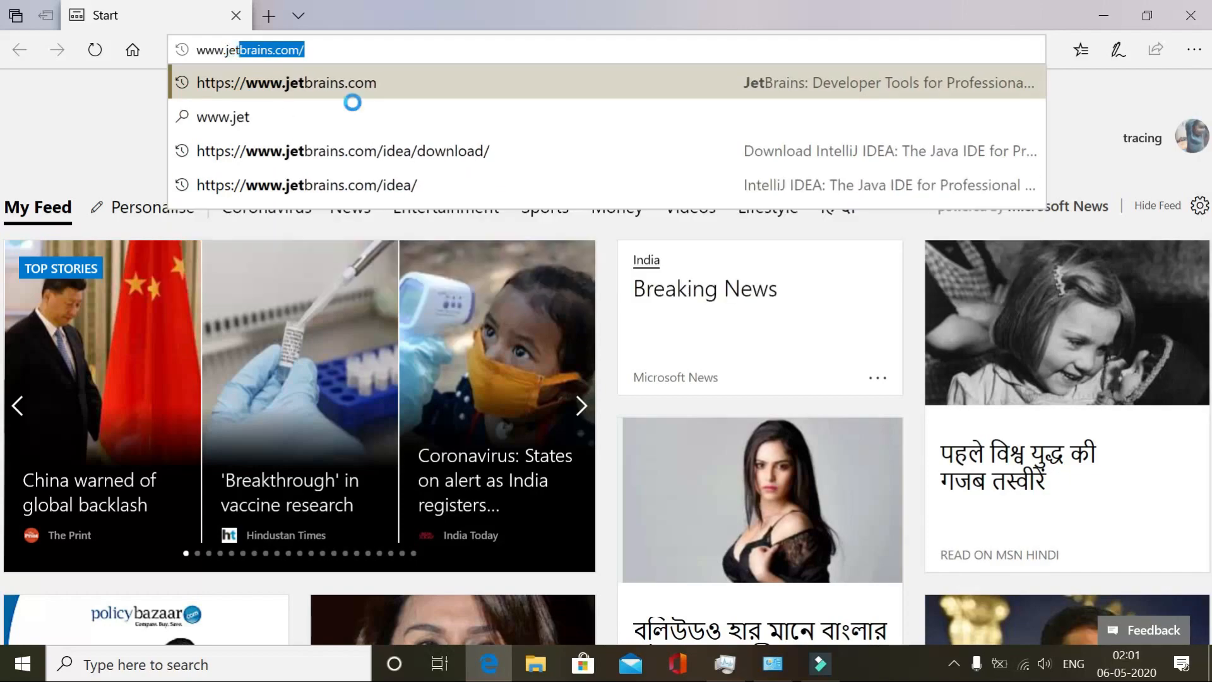
{"action": "key", "text": "Return"}
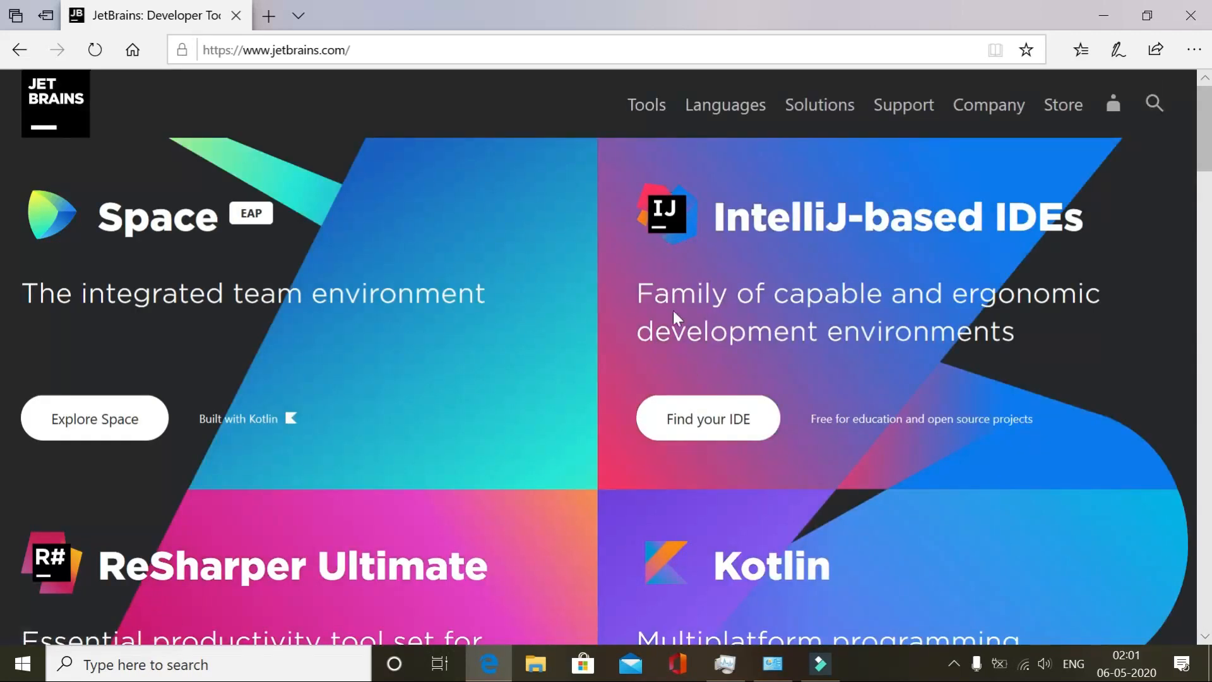
Open the IntelliJ IDEA download page and request the Windows .exe of the Community edition.
{"action": "mouse_move", "coordinate": [647, 106]}
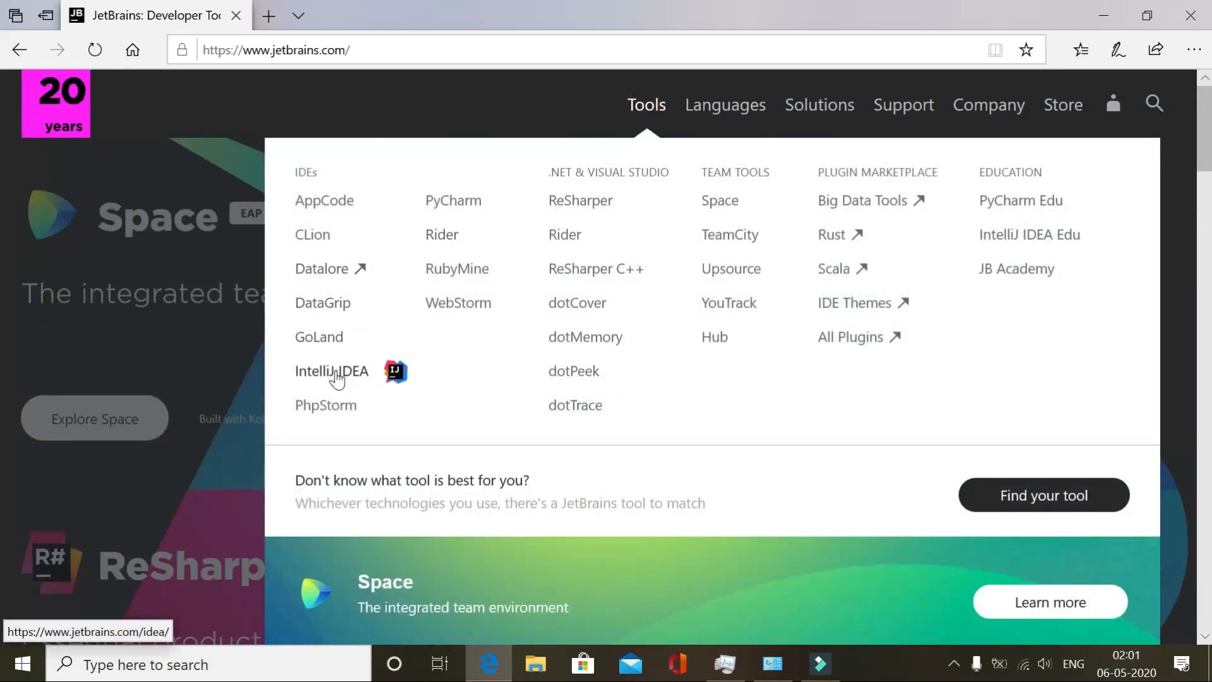
{"action": "left_click", "coordinate": [337, 377]}
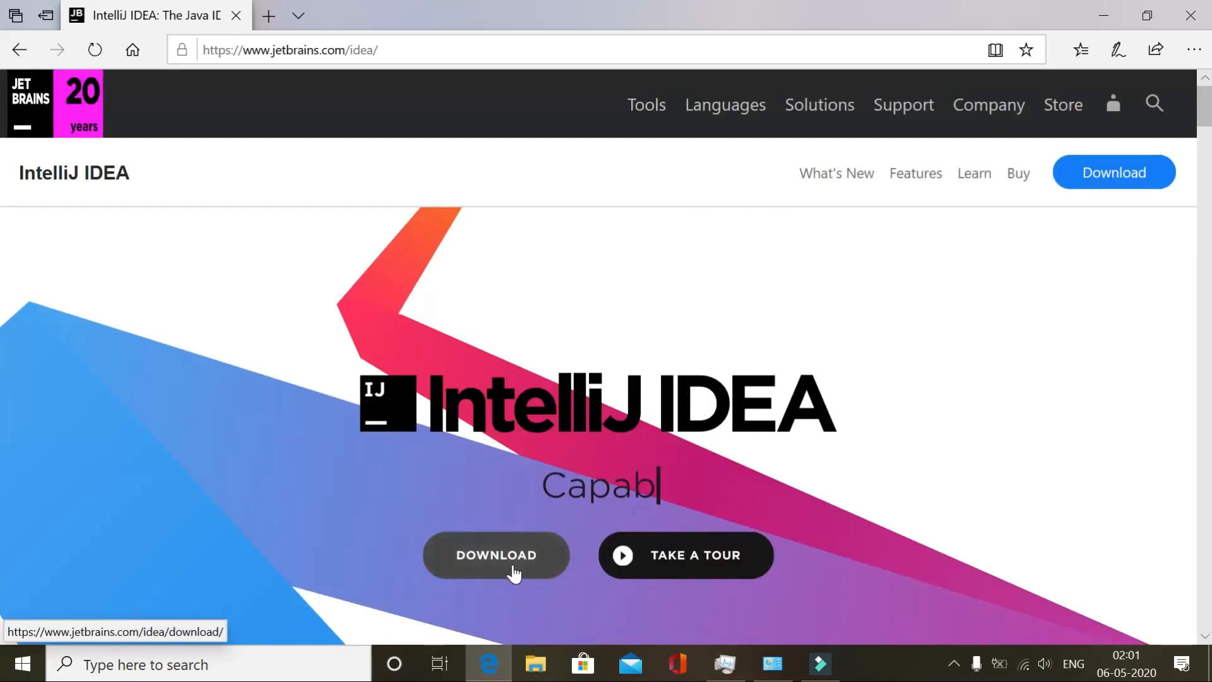
{"action": "left_click", "coordinate": [553, 539]}
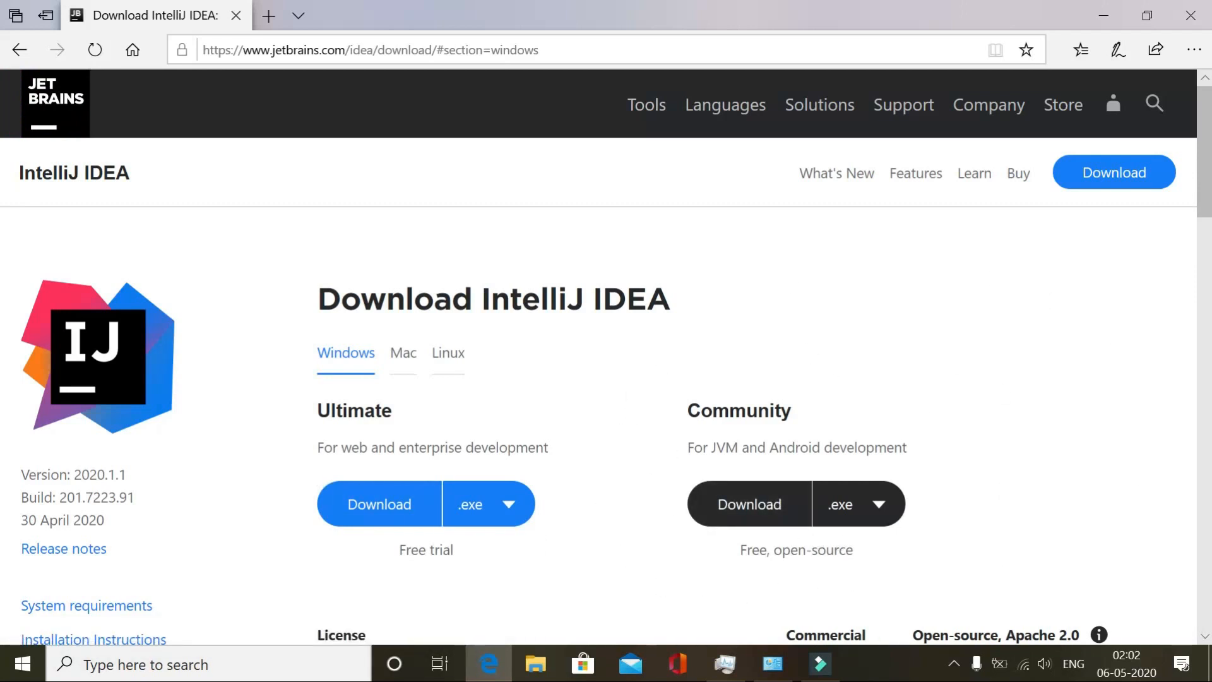
{"action": "left_click", "coordinate": [775, 513]}
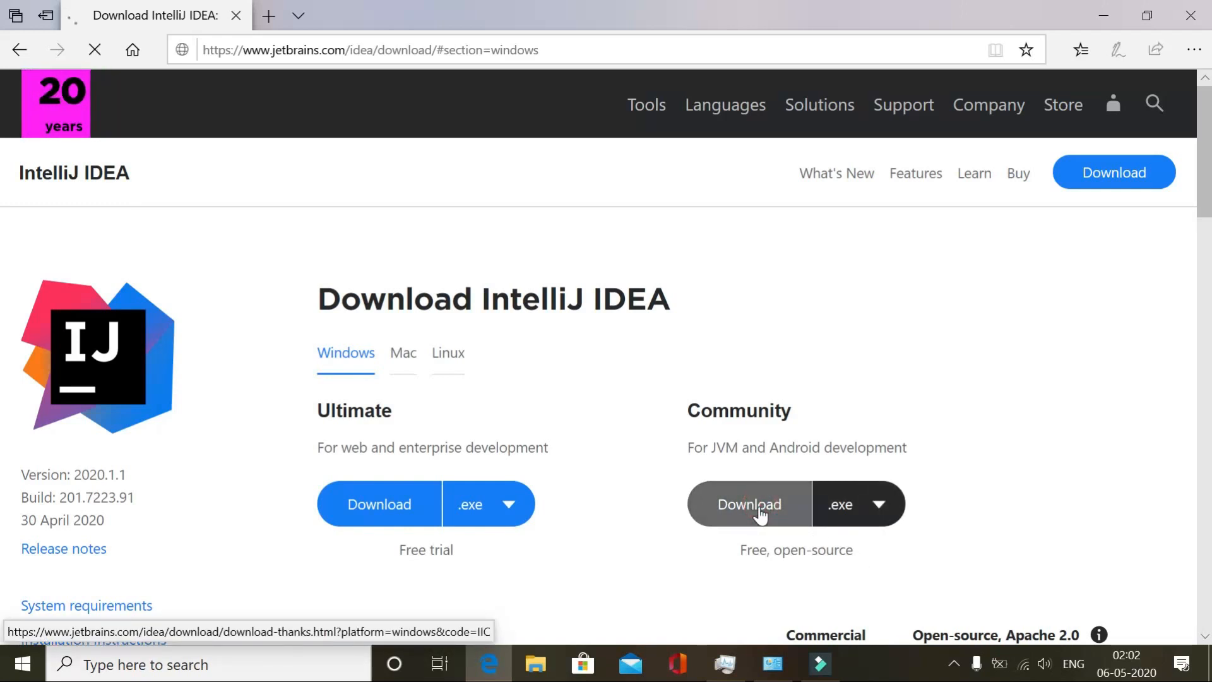
{"action": "scroll", "coordinate": [682, 404], "scroll_direction": "down", "scroll_amount": 4}
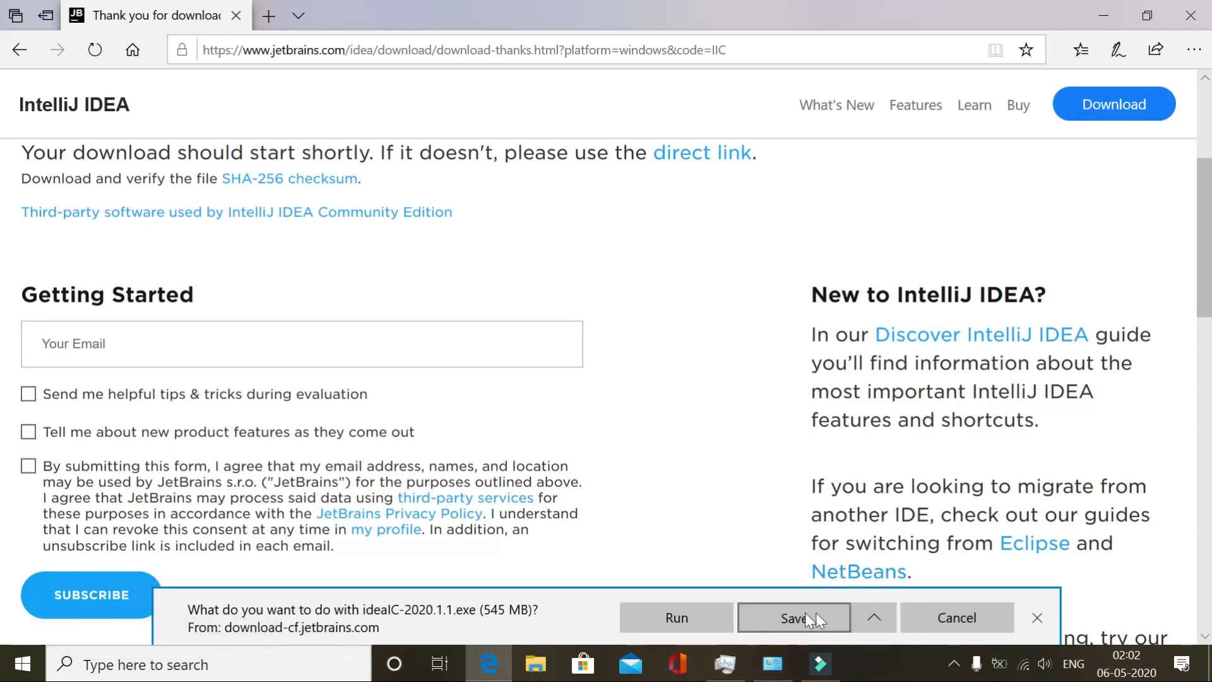
Run the already downloaded ideaIC-2020.1.1.exe from the browser's past downloads and close the browser.
{"action": "left_click", "coordinate": [1194, 50]}
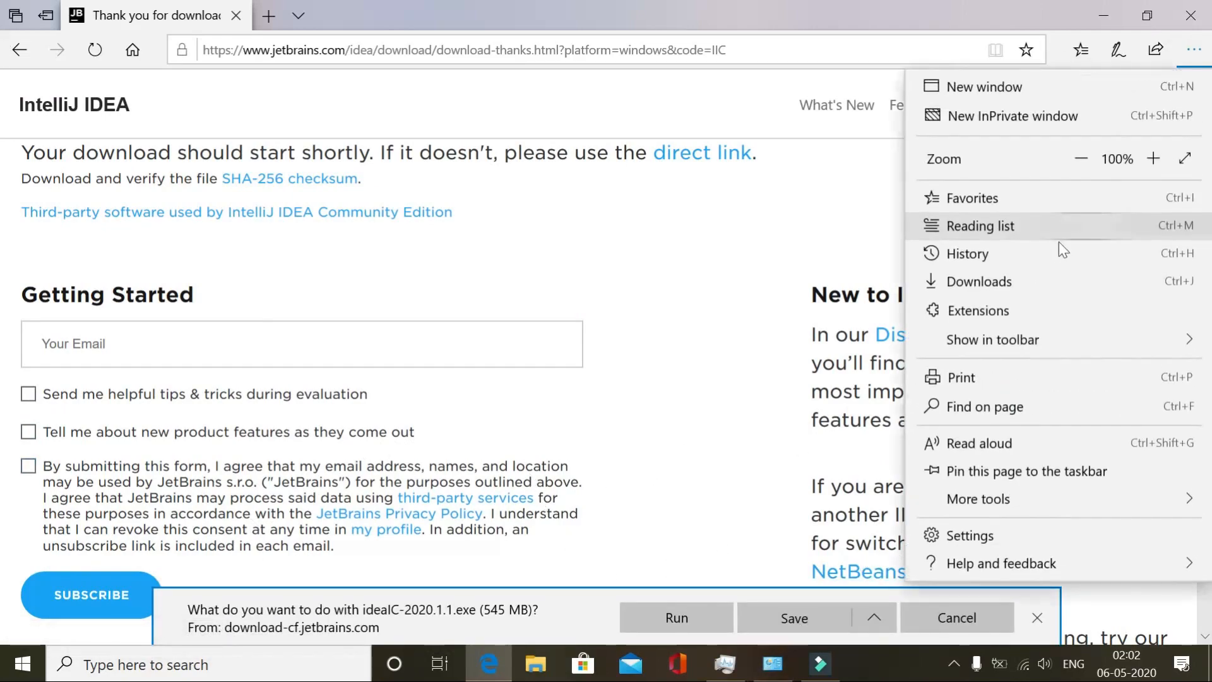
{"action": "left_click", "coordinate": [976, 285]}
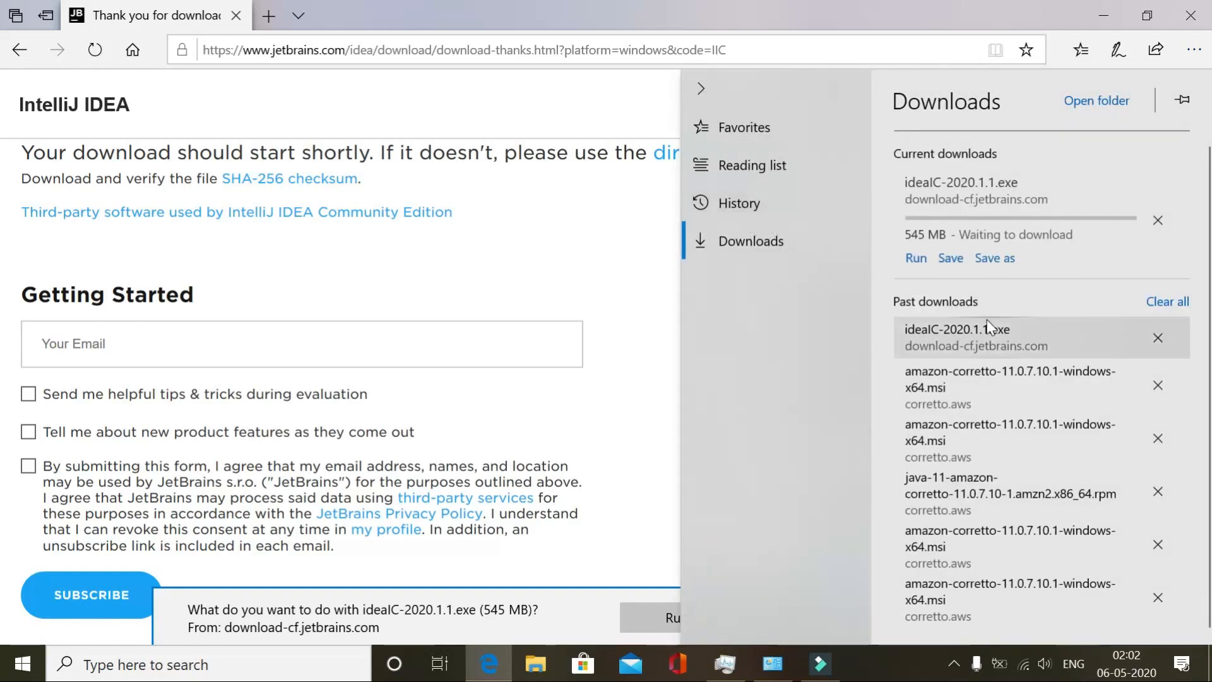
{"action": "left_click", "coordinate": [925, 331]}
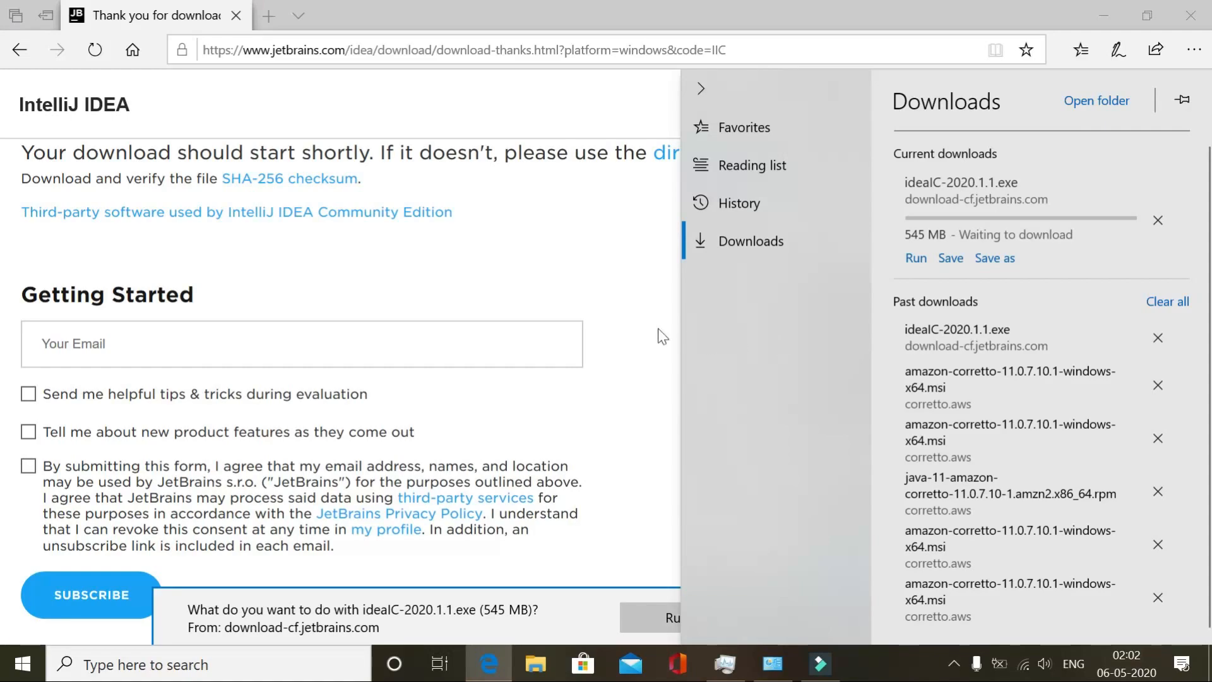
{"action": "left_click", "coordinate": [563, 290]}
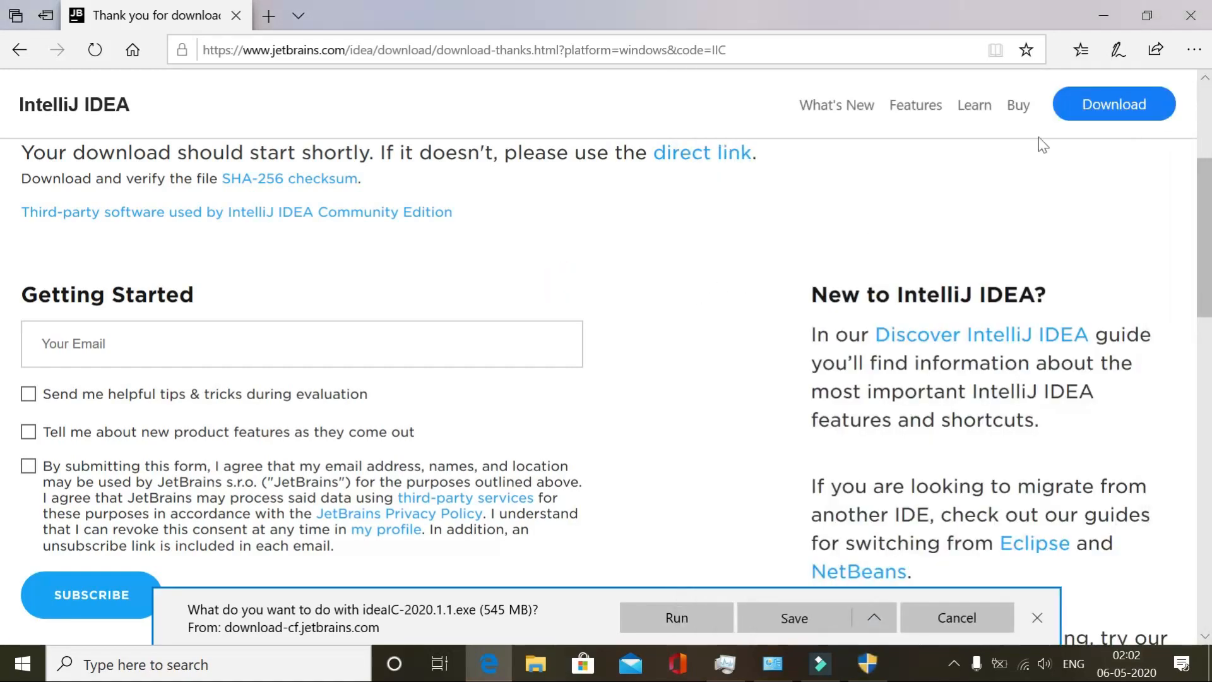
{"action": "left_click", "coordinate": [1191, 16]}
{"action": "left_click", "coordinate": [555, 361]}
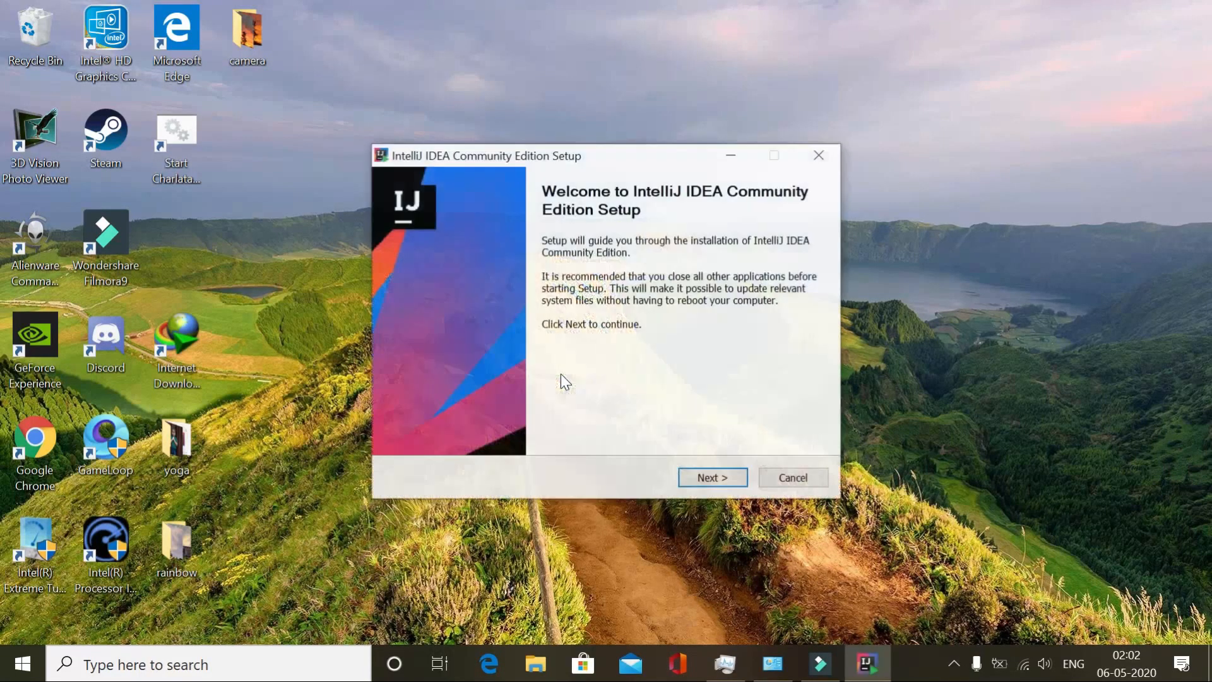
Proceed to the install location and change the destination folder's drive letter to E, keeping the rest of the path.
{"action": "left_click", "coordinate": [713, 483]}
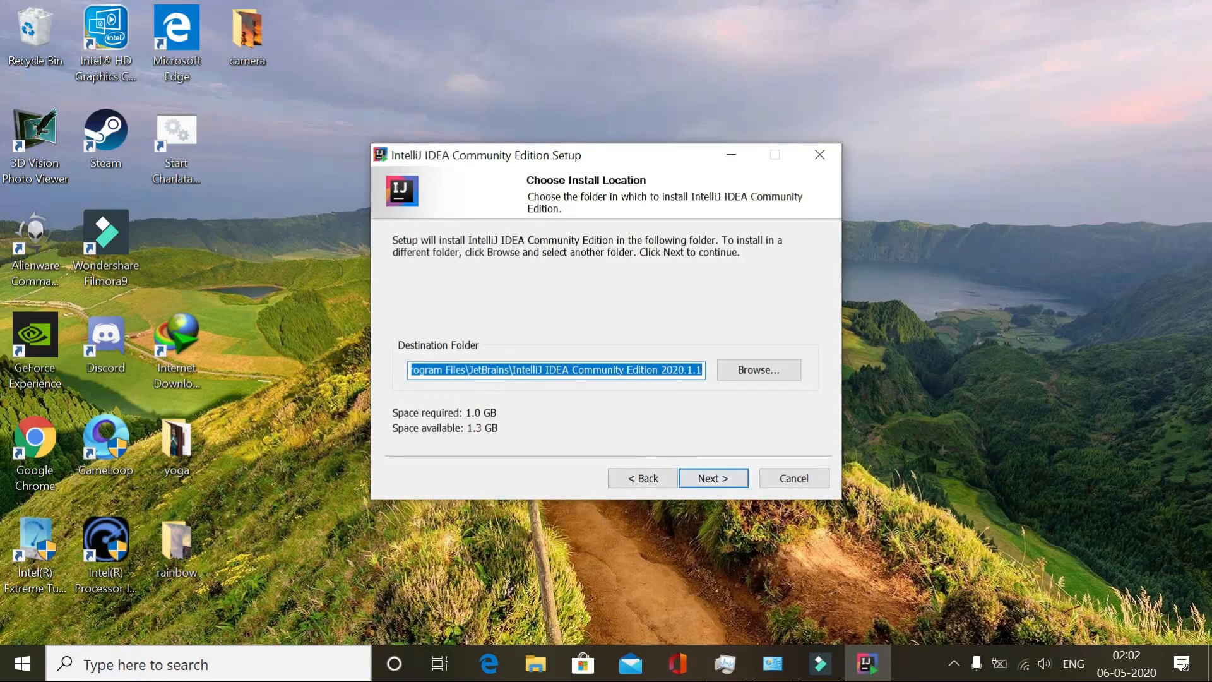
{"action": "left_click", "coordinate": [453, 369]}
{"action": "key", "text": "Home"}
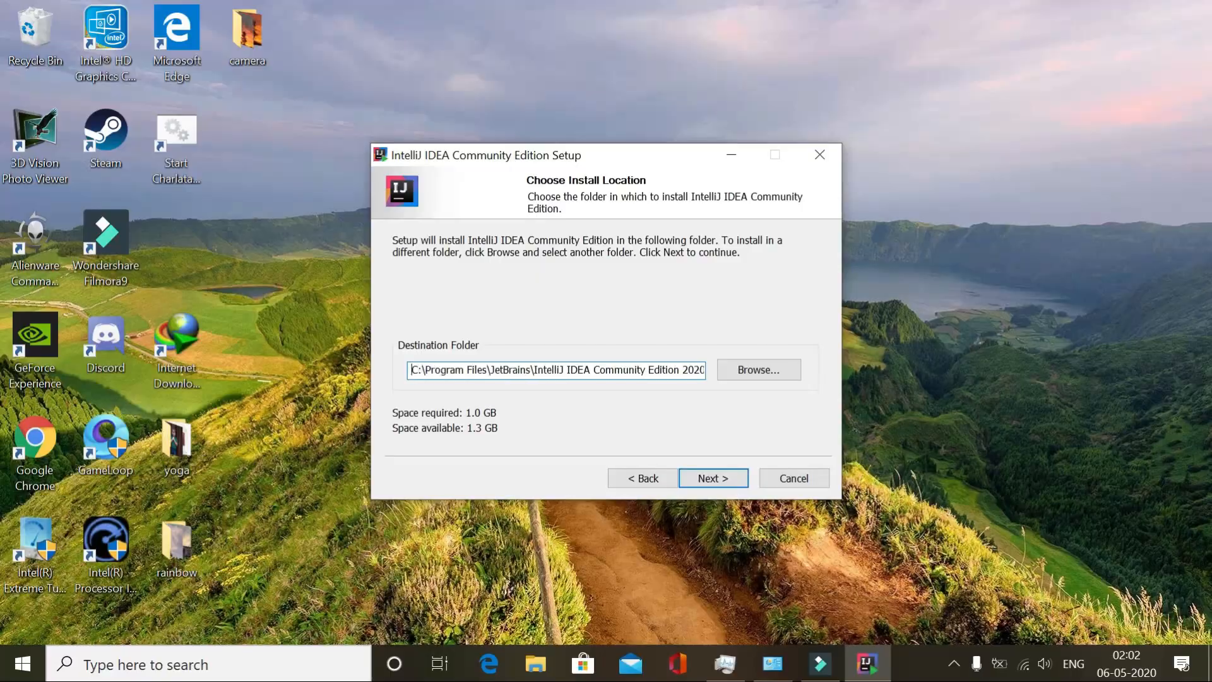
{"action": "key", "text": "Delete"}
{"action": "type", "text": "e"}
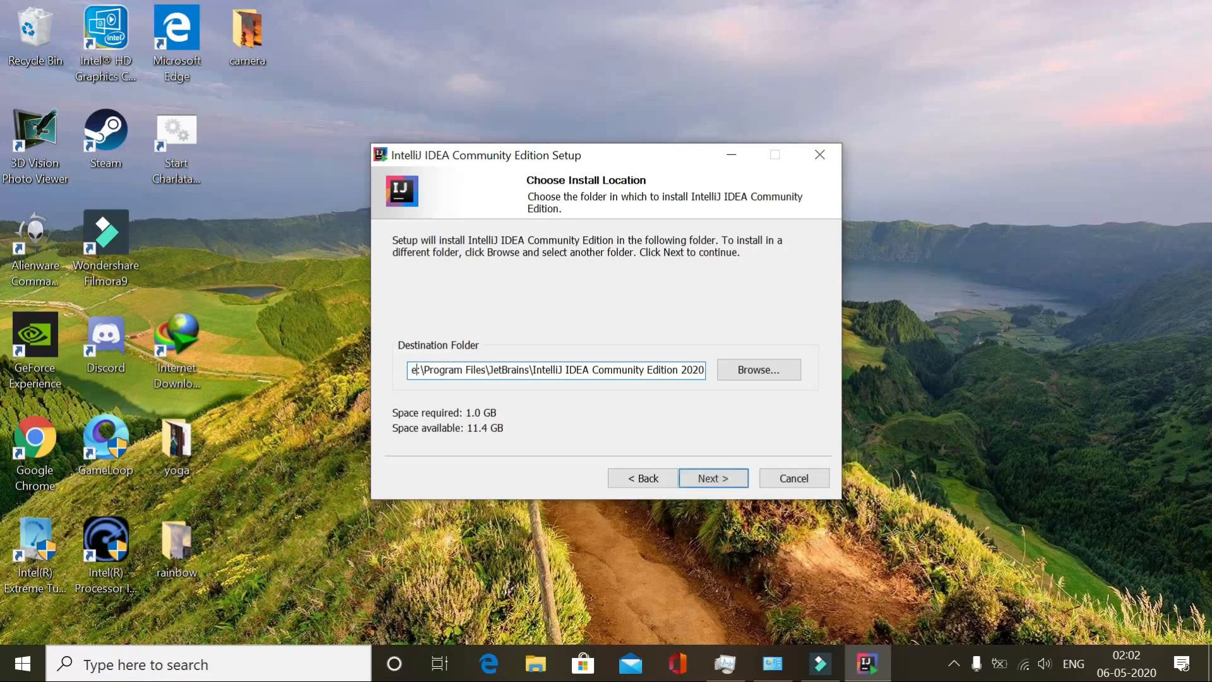
{"action": "key", "text": "BackSpace"}
{"action": "type", "text": "E"}
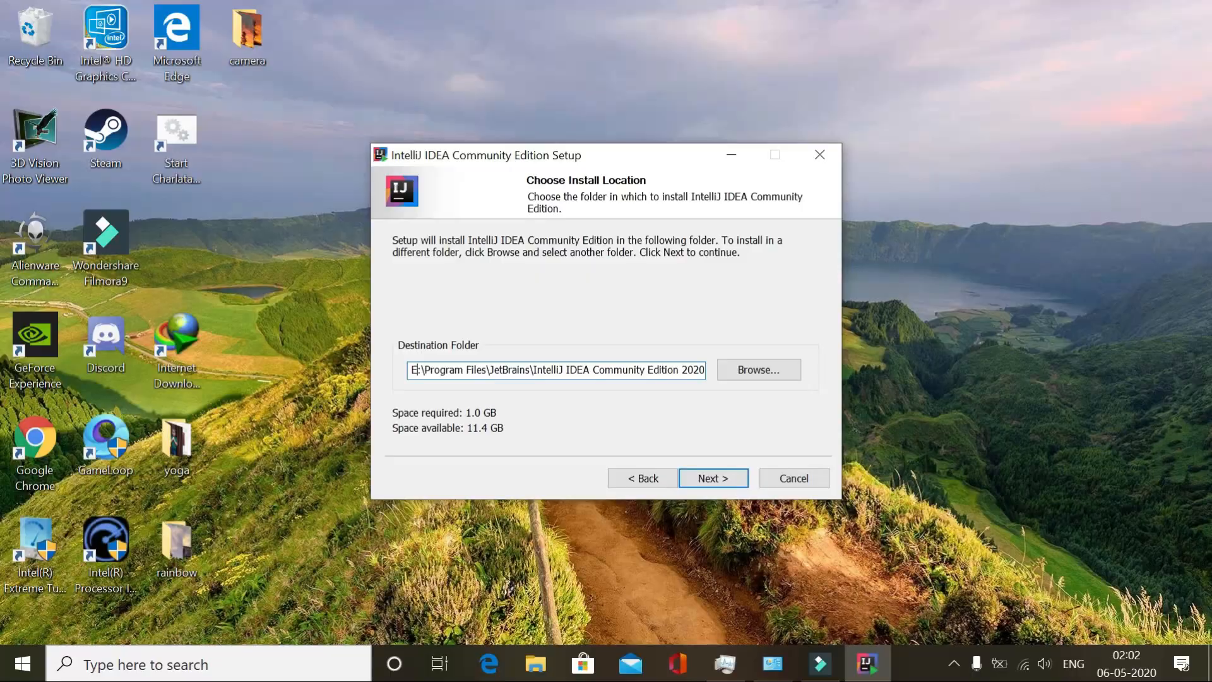
Install IntelliJ IDEA with a 64-bit launcher desktop shortcut and the JetBrains Start menu folder.
{"action": "left_click", "coordinate": [712, 477]}
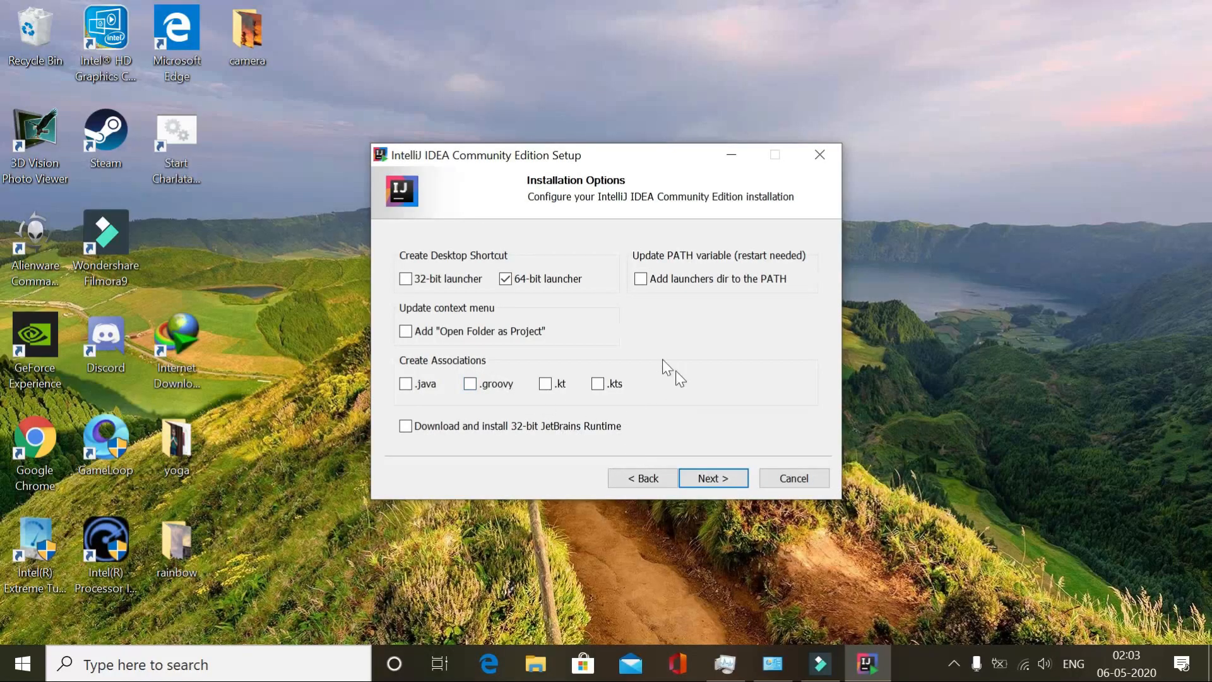
{"action": "left_click", "coordinate": [707, 477]}
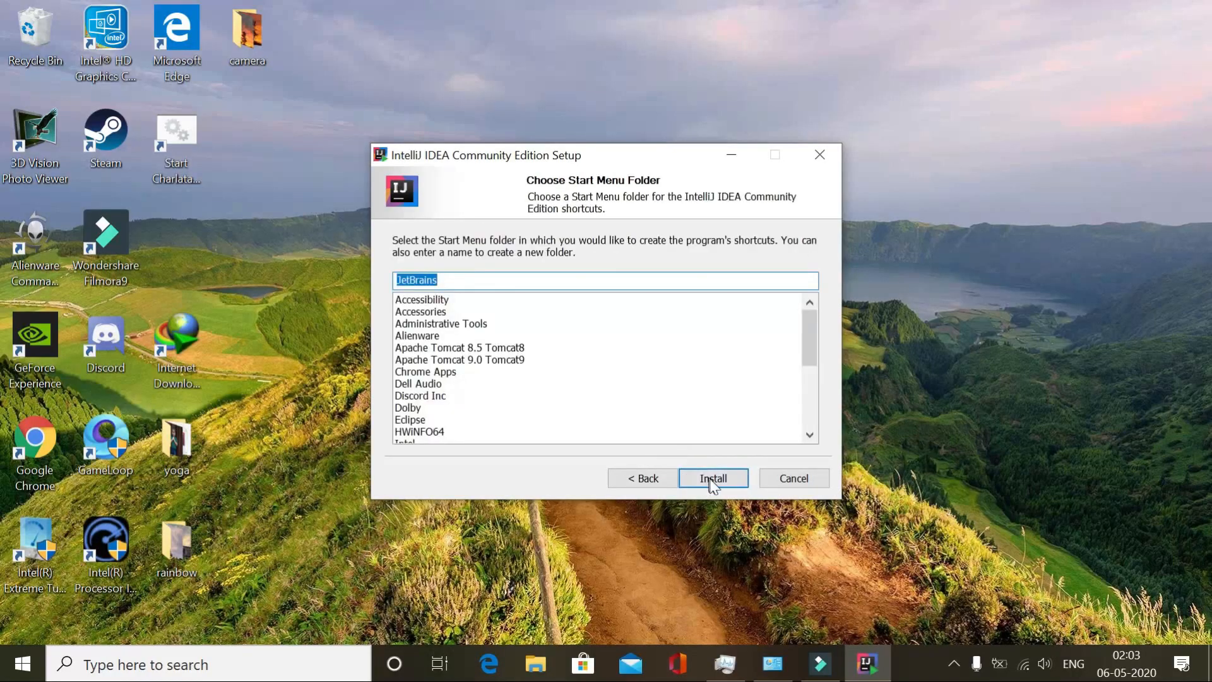
{"action": "left_click", "coordinate": [712, 480]}
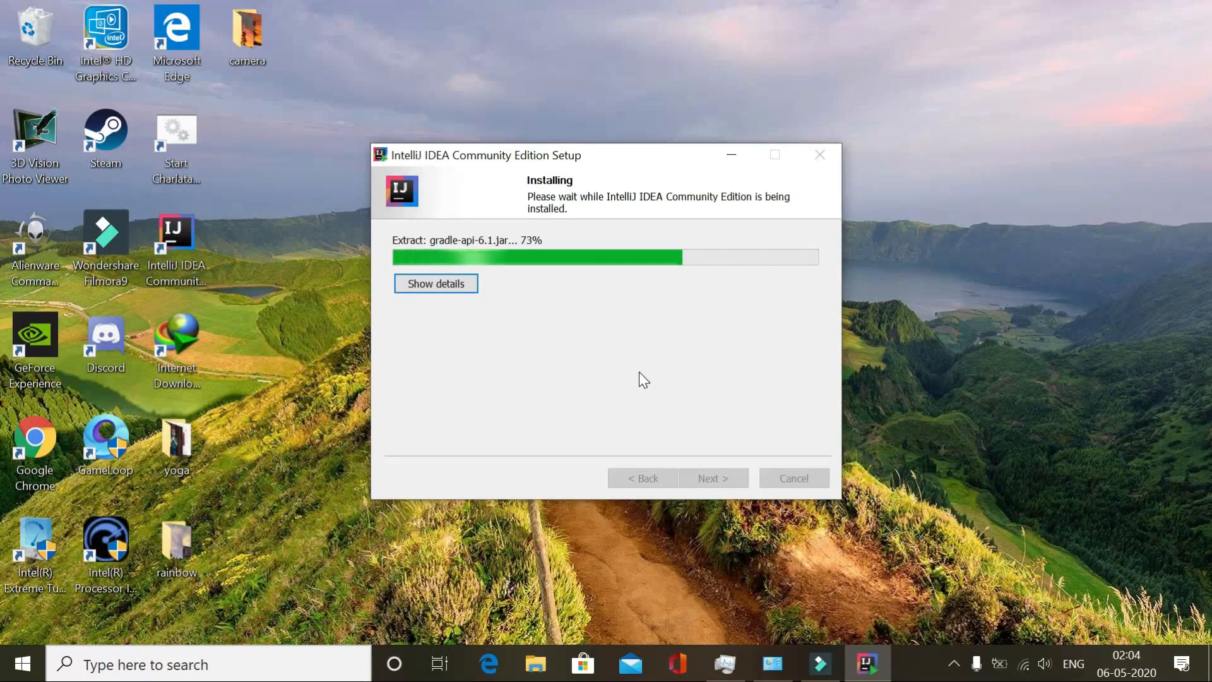
{"action": "left_click", "coordinate": [954, 663]}
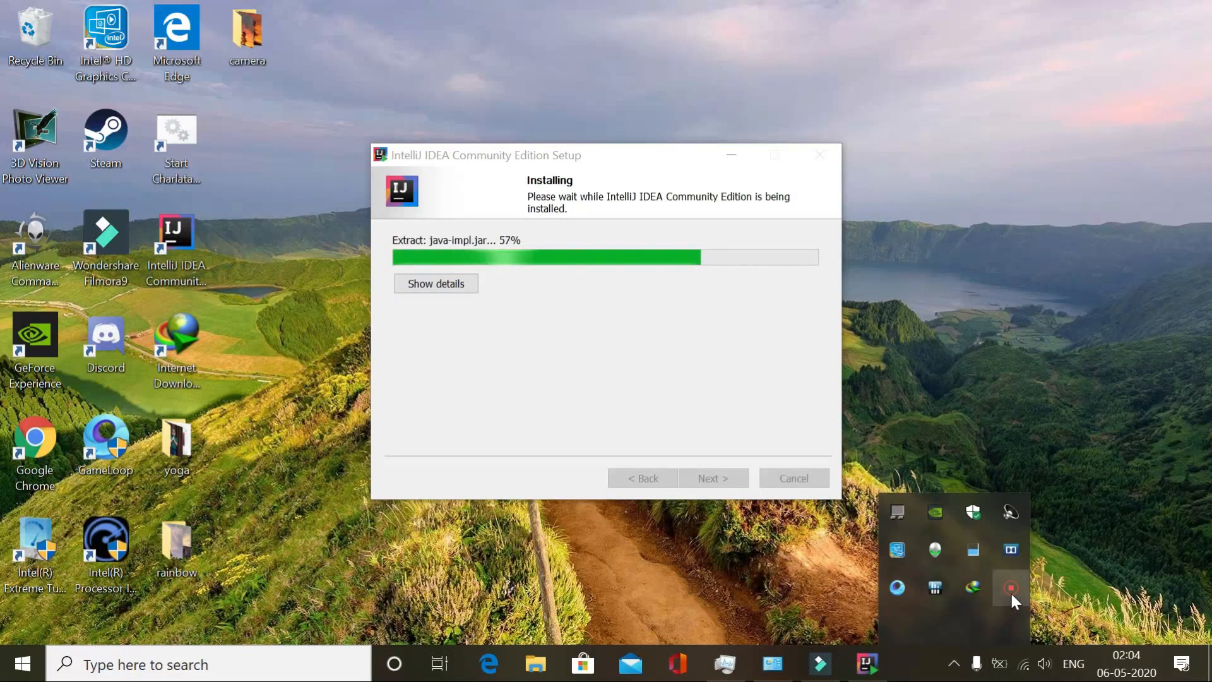
{"action": "left_click", "coordinate": [1010, 589]}
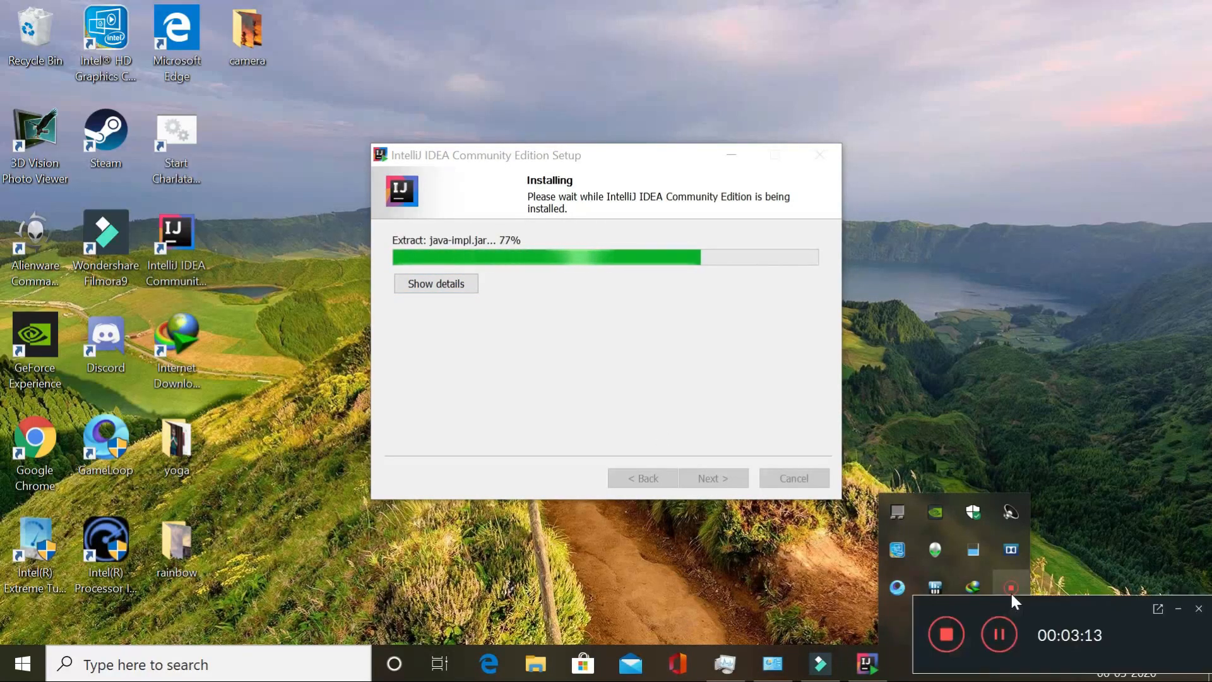
{"action": "left_click", "coordinate": [1178, 606]}
{"action": "left_click", "coordinate": [953, 662]}
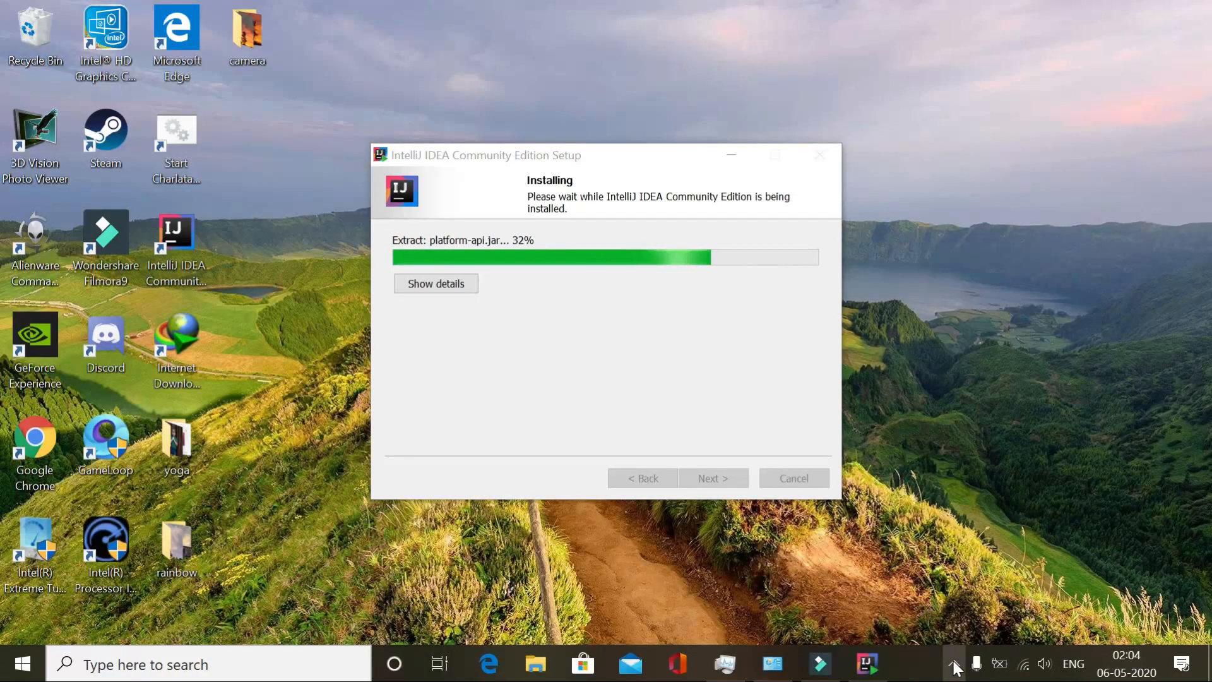
{"action": "left_click", "coordinate": [953, 662]}
{"action": "left_click", "coordinate": [952, 655]}
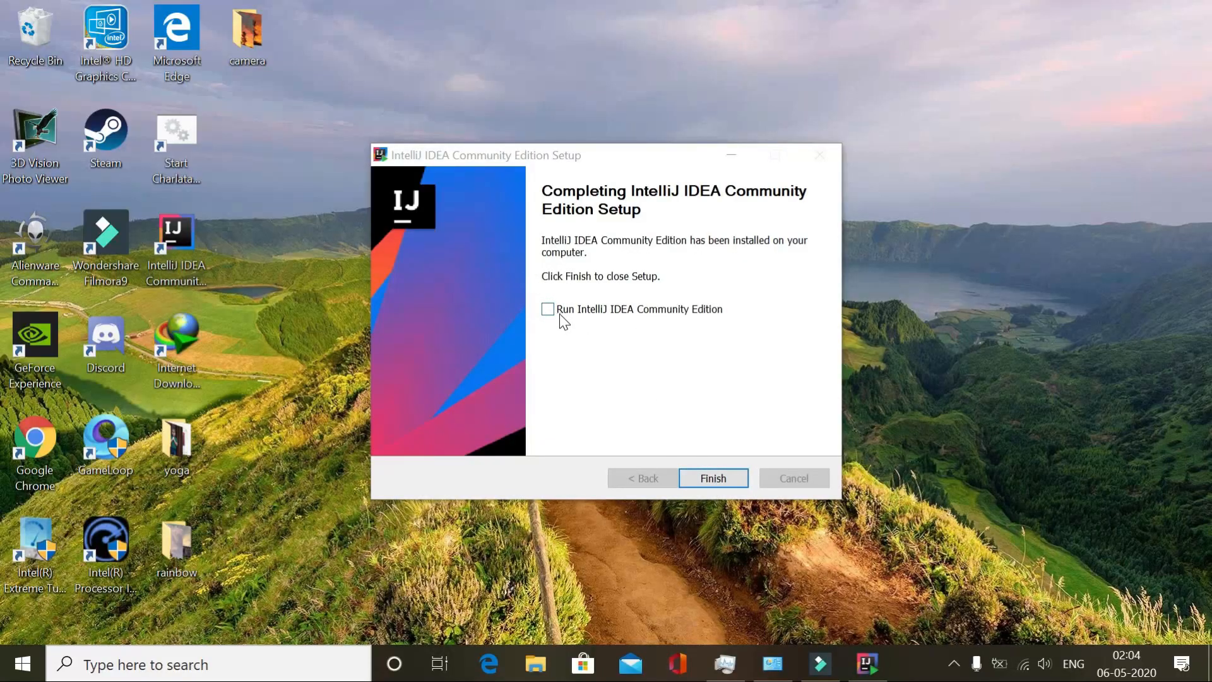
Finish the setup without running IntelliJ IDEA Community Edition.
{"action": "left_click", "coordinate": [721, 473]}
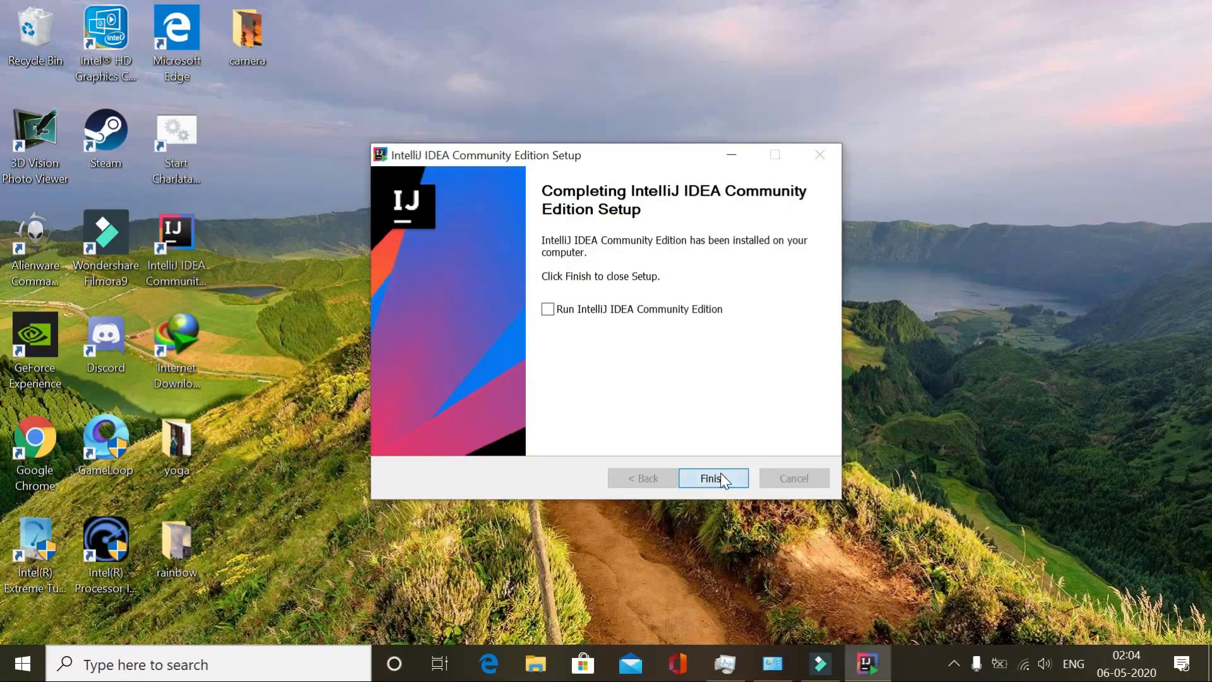